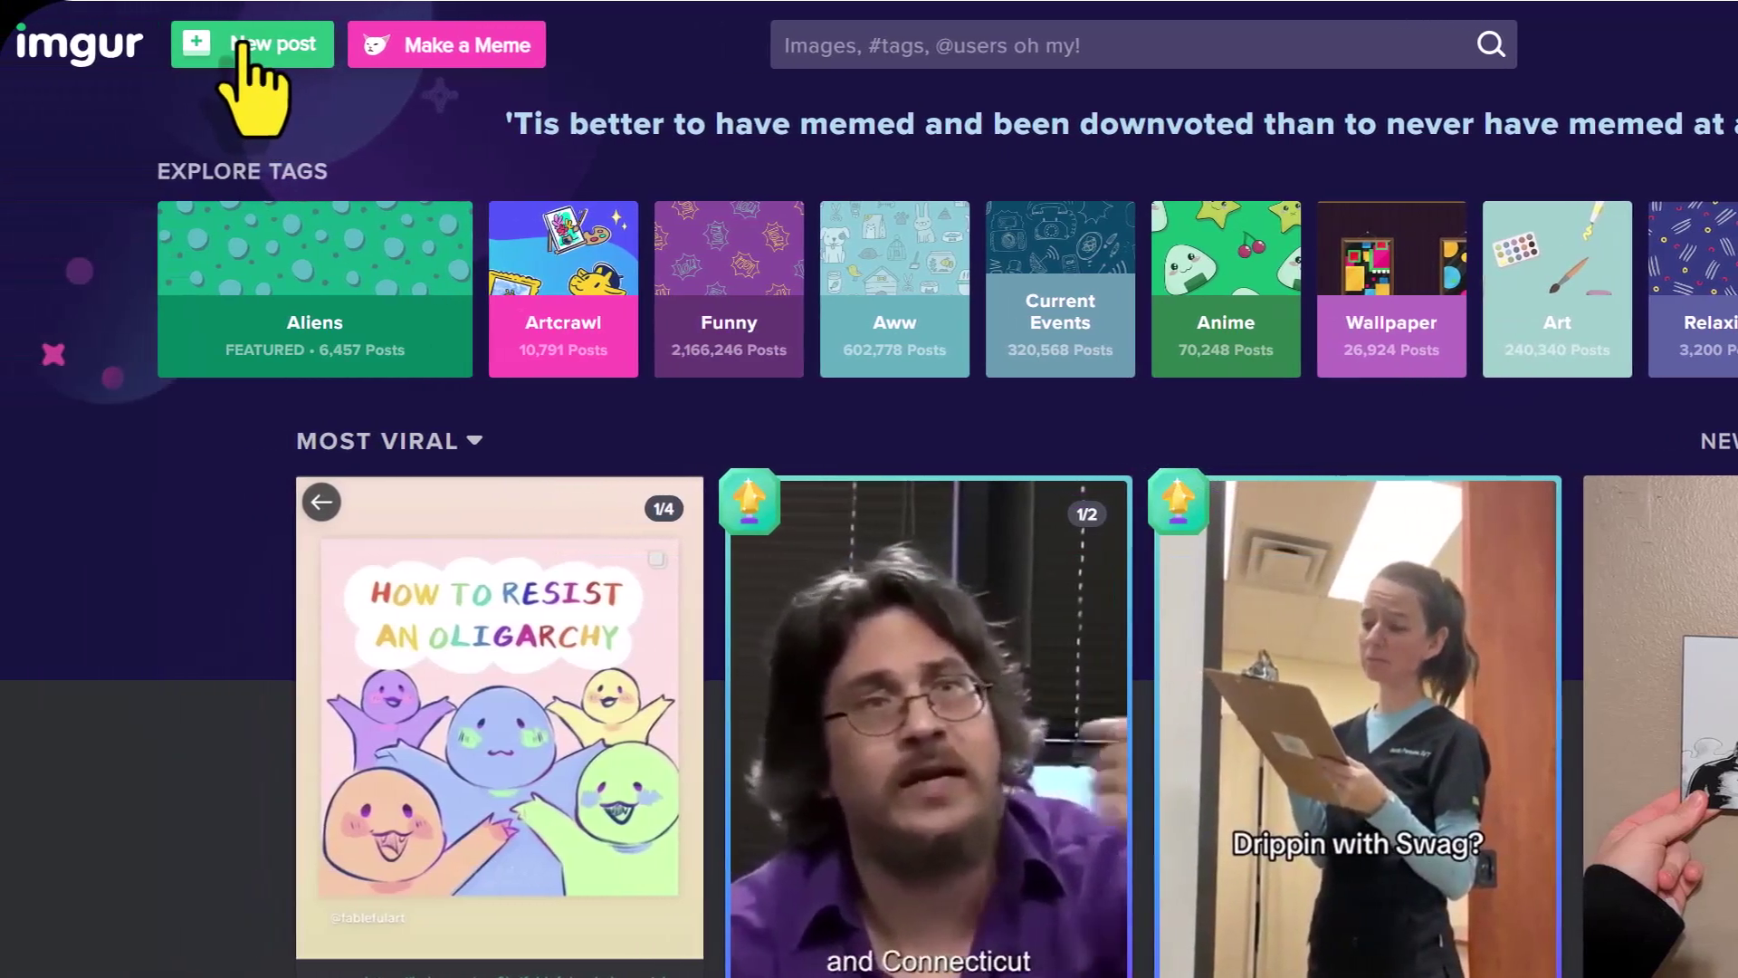
Step: Upload 0.png, the two cats by a Ferris wheel, as a new Imgur post
left_click(74, 43)
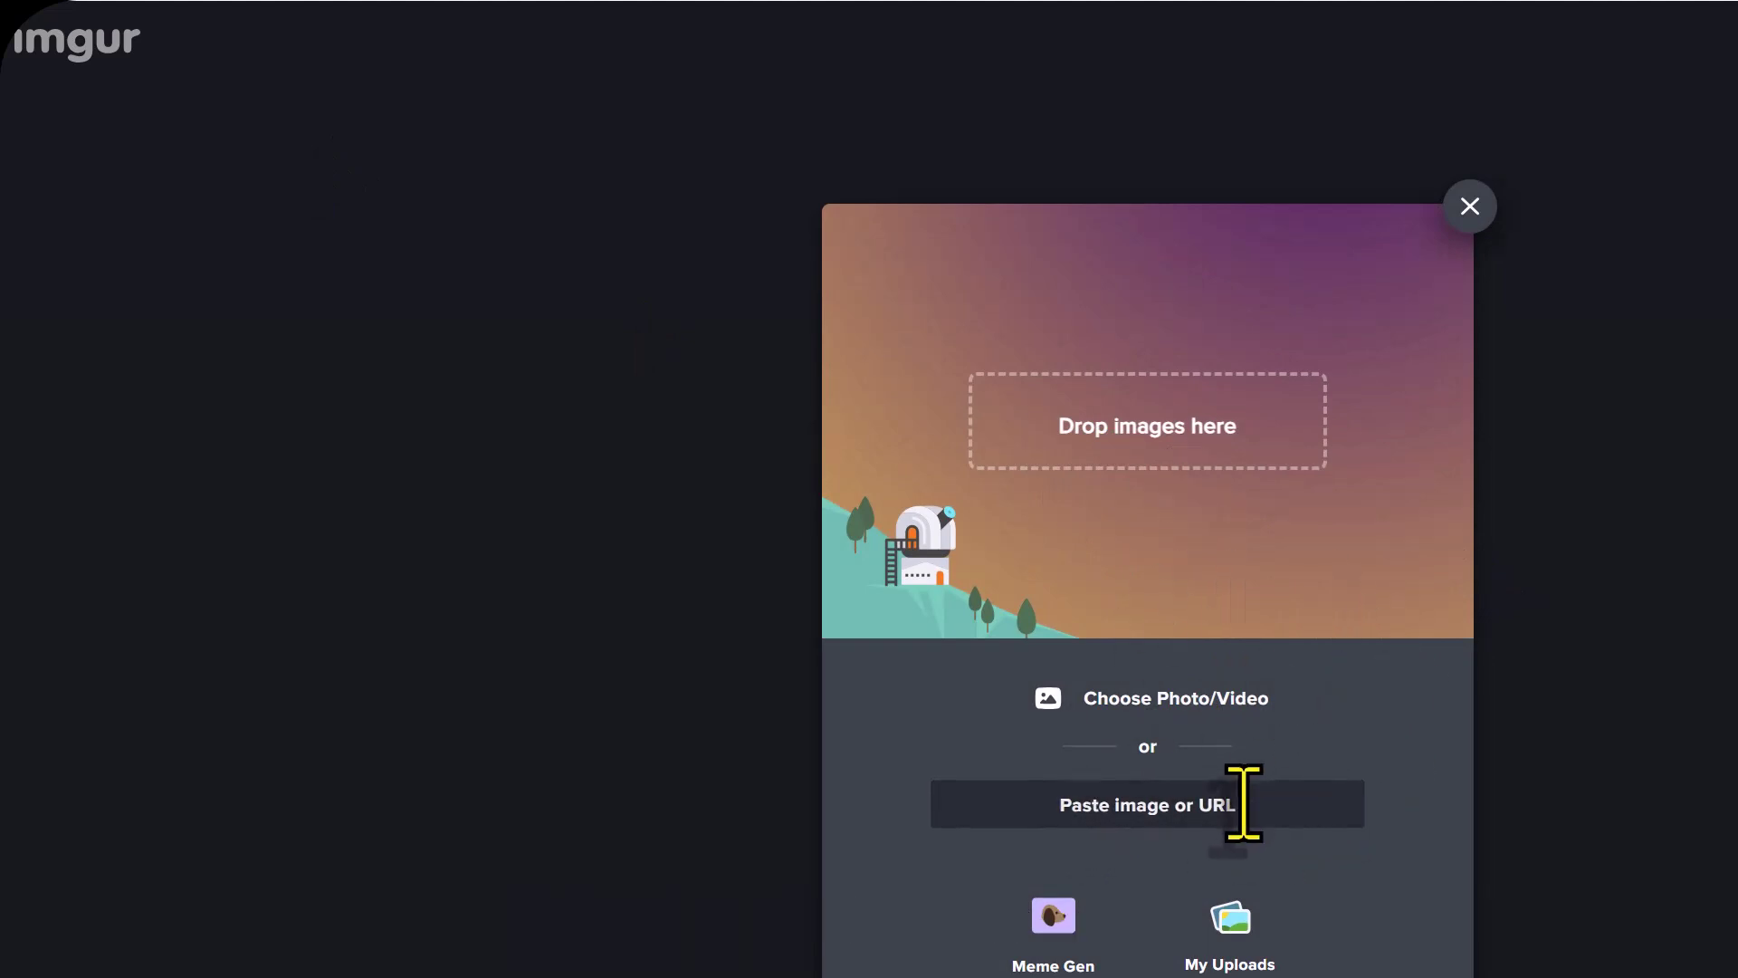
left_click(1166, 699)
left_click(472, 140)
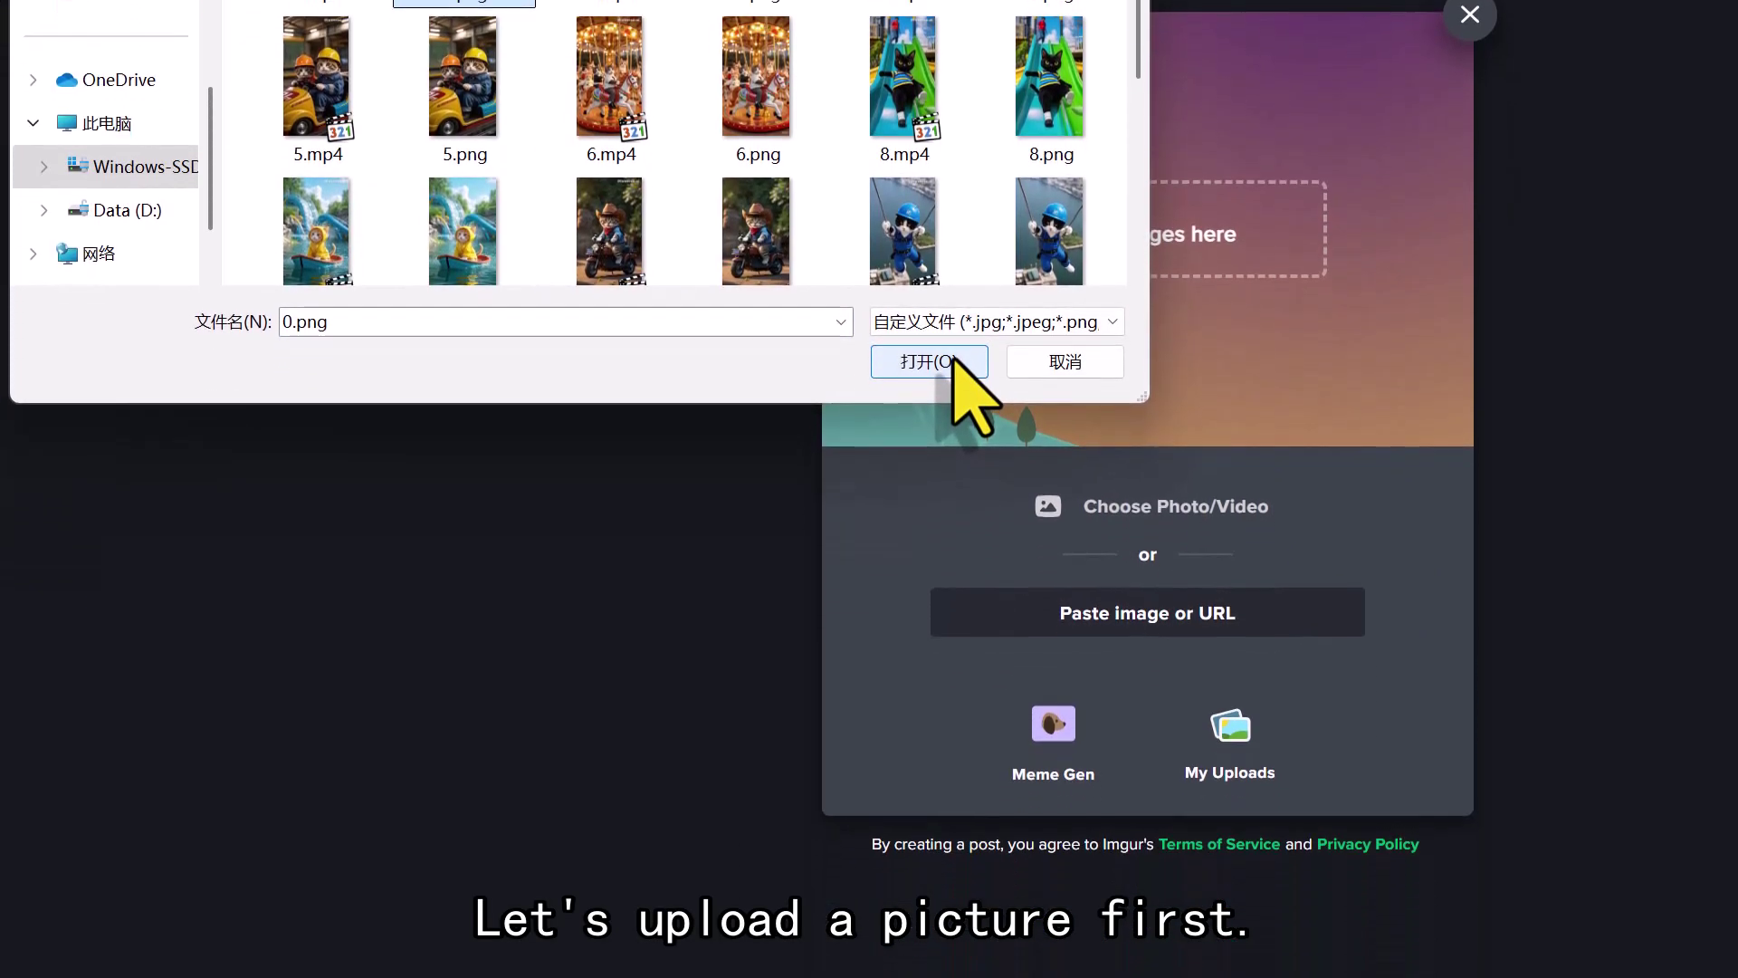
left_click(937, 554)
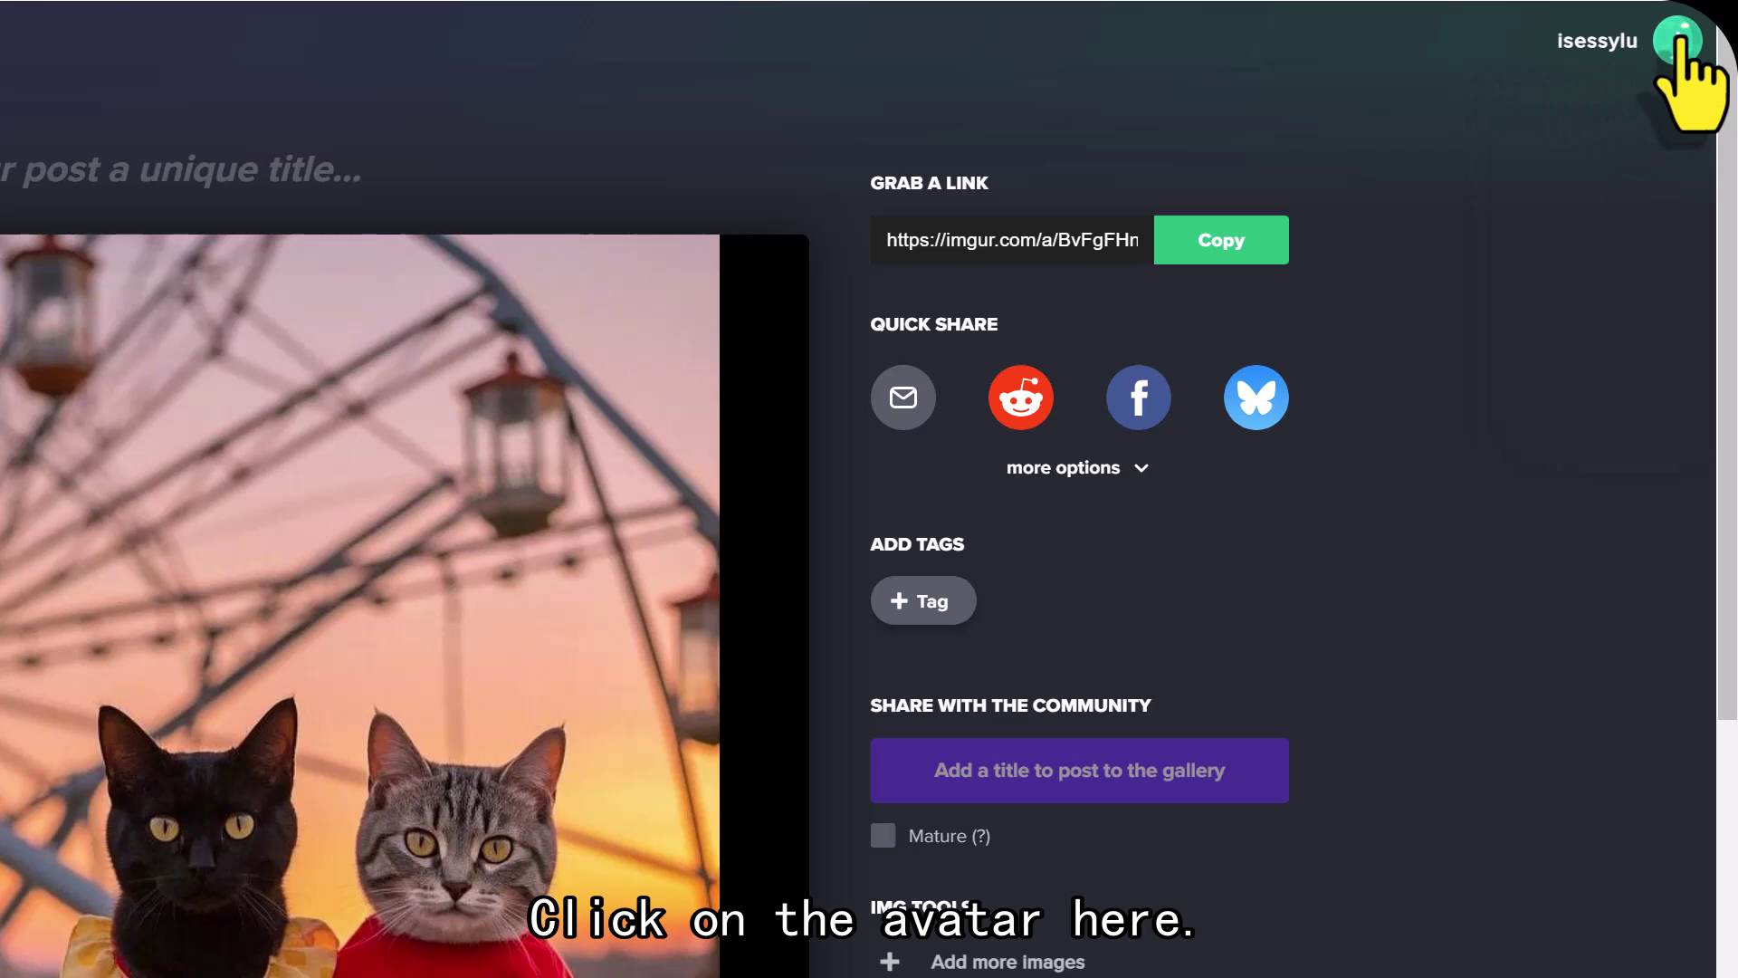
Step: Go to the account's Images page from the avatar dropdown
left_click(1685, 48)
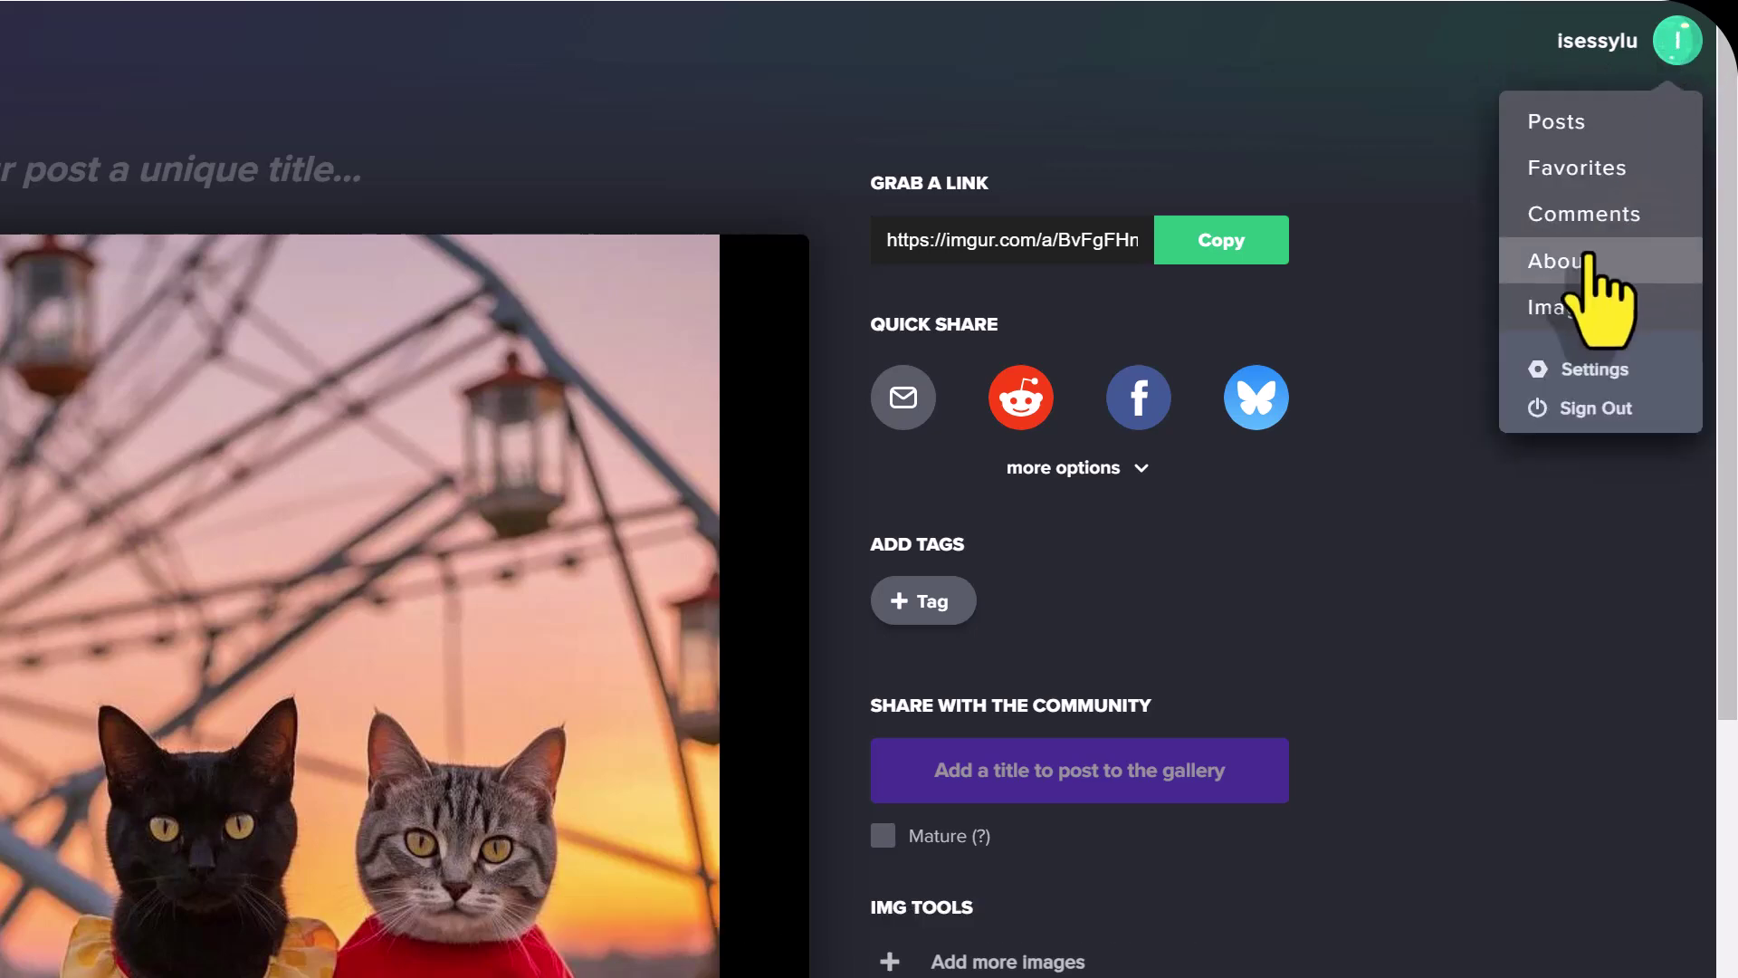
left_click(1586, 310)
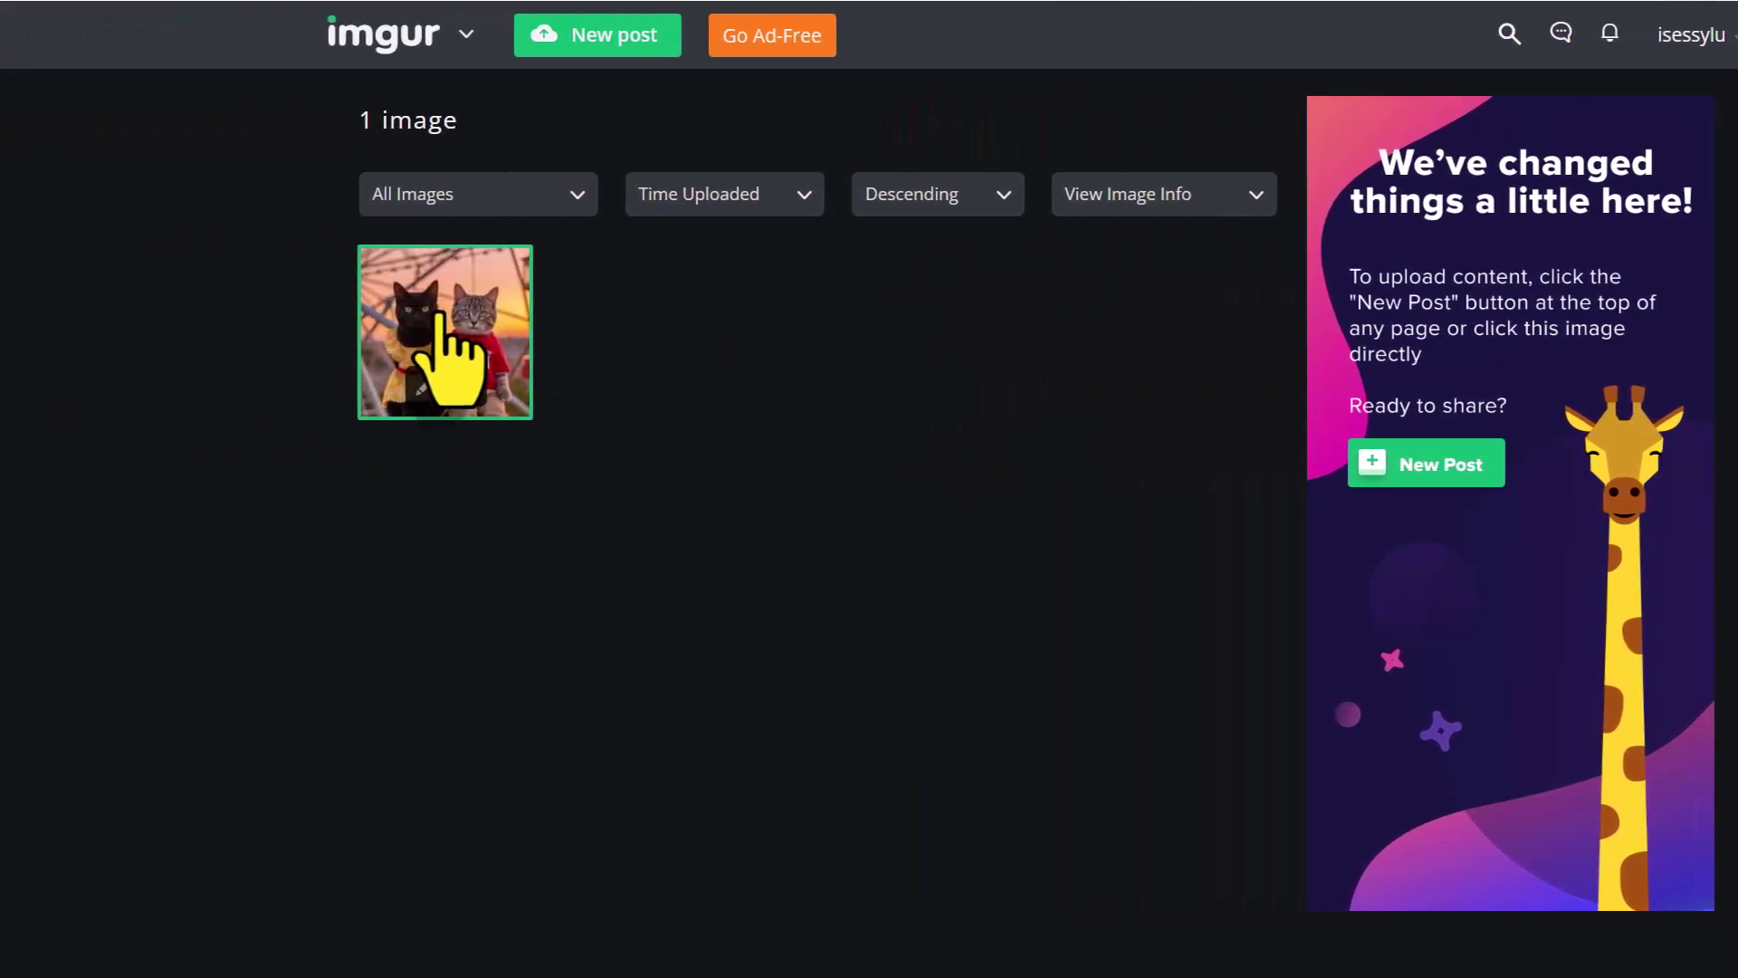
Step: Open the cat picture's details and copy its i.imgur.com Direct Link
left_click(41, 339)
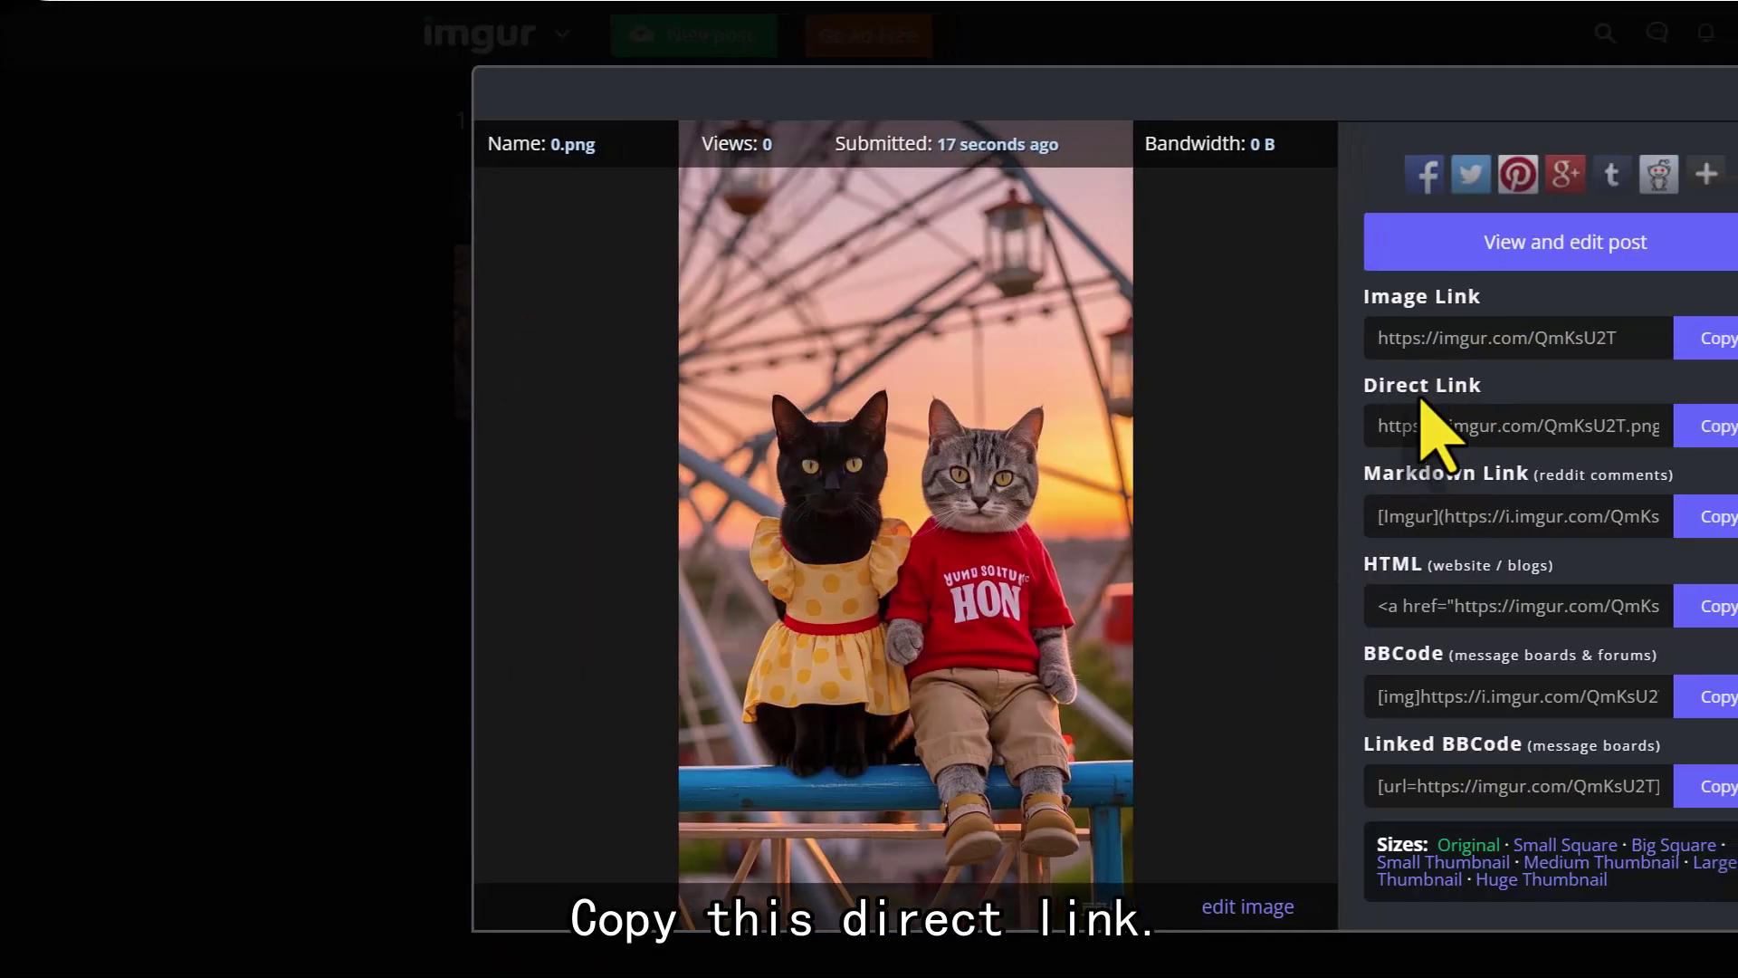
mouse_move(1217, 8)
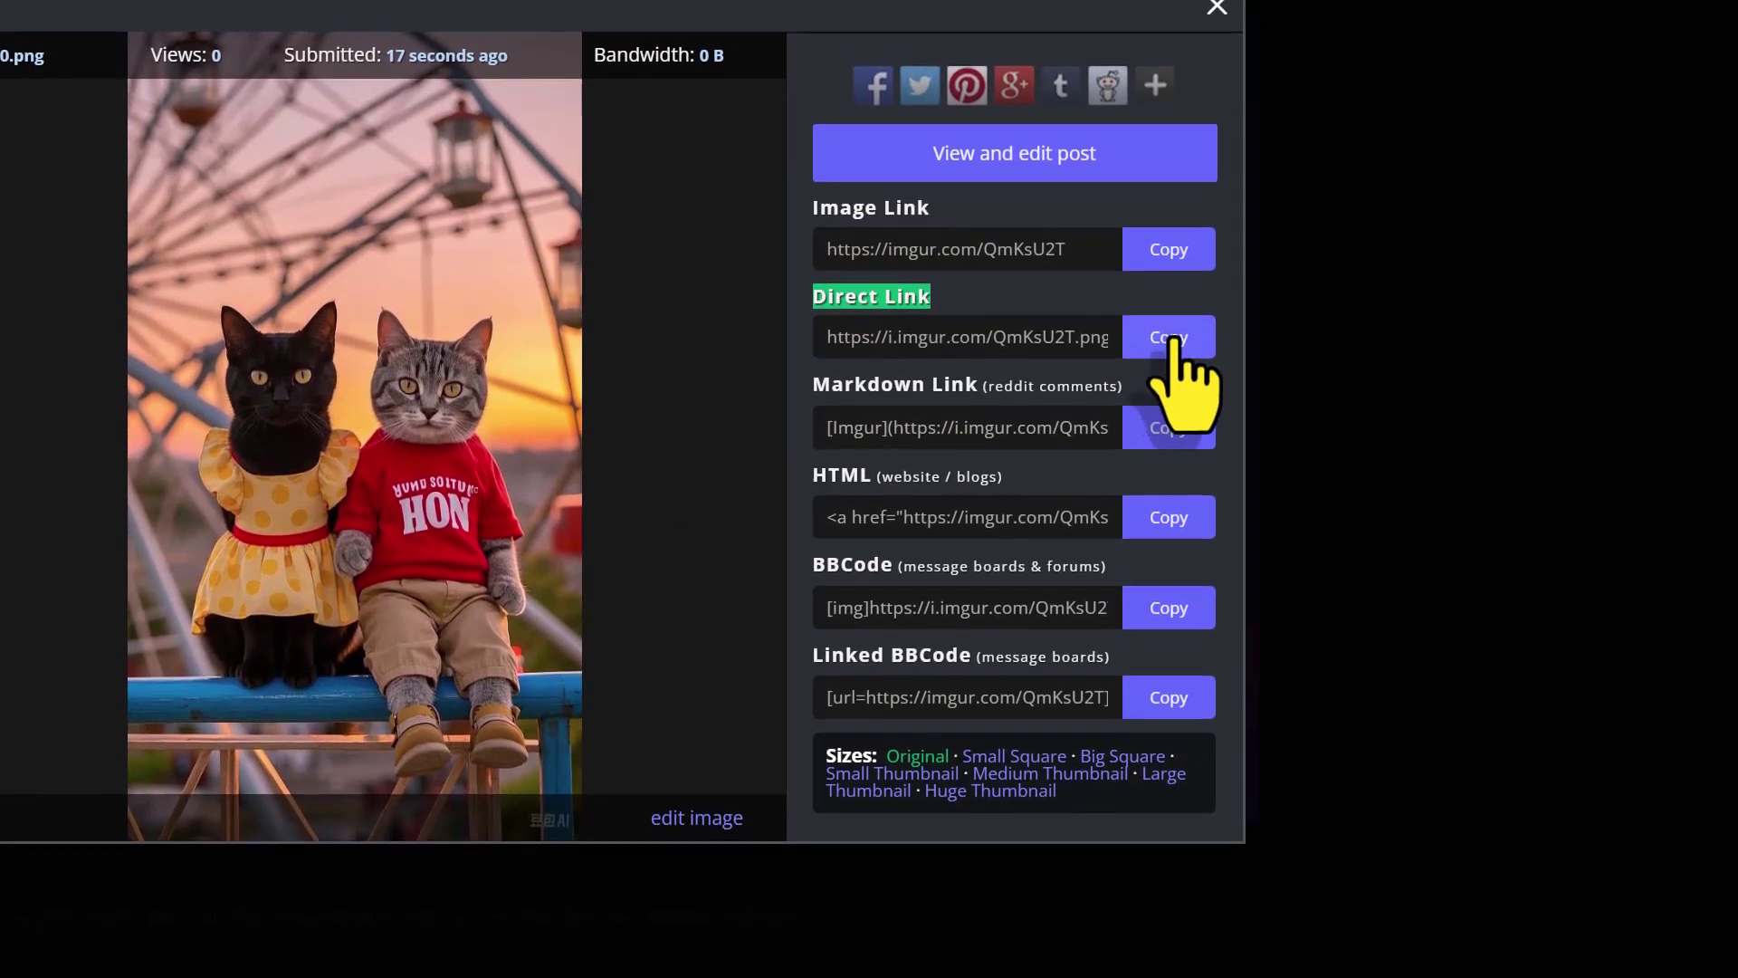
left_click(1169, 404)
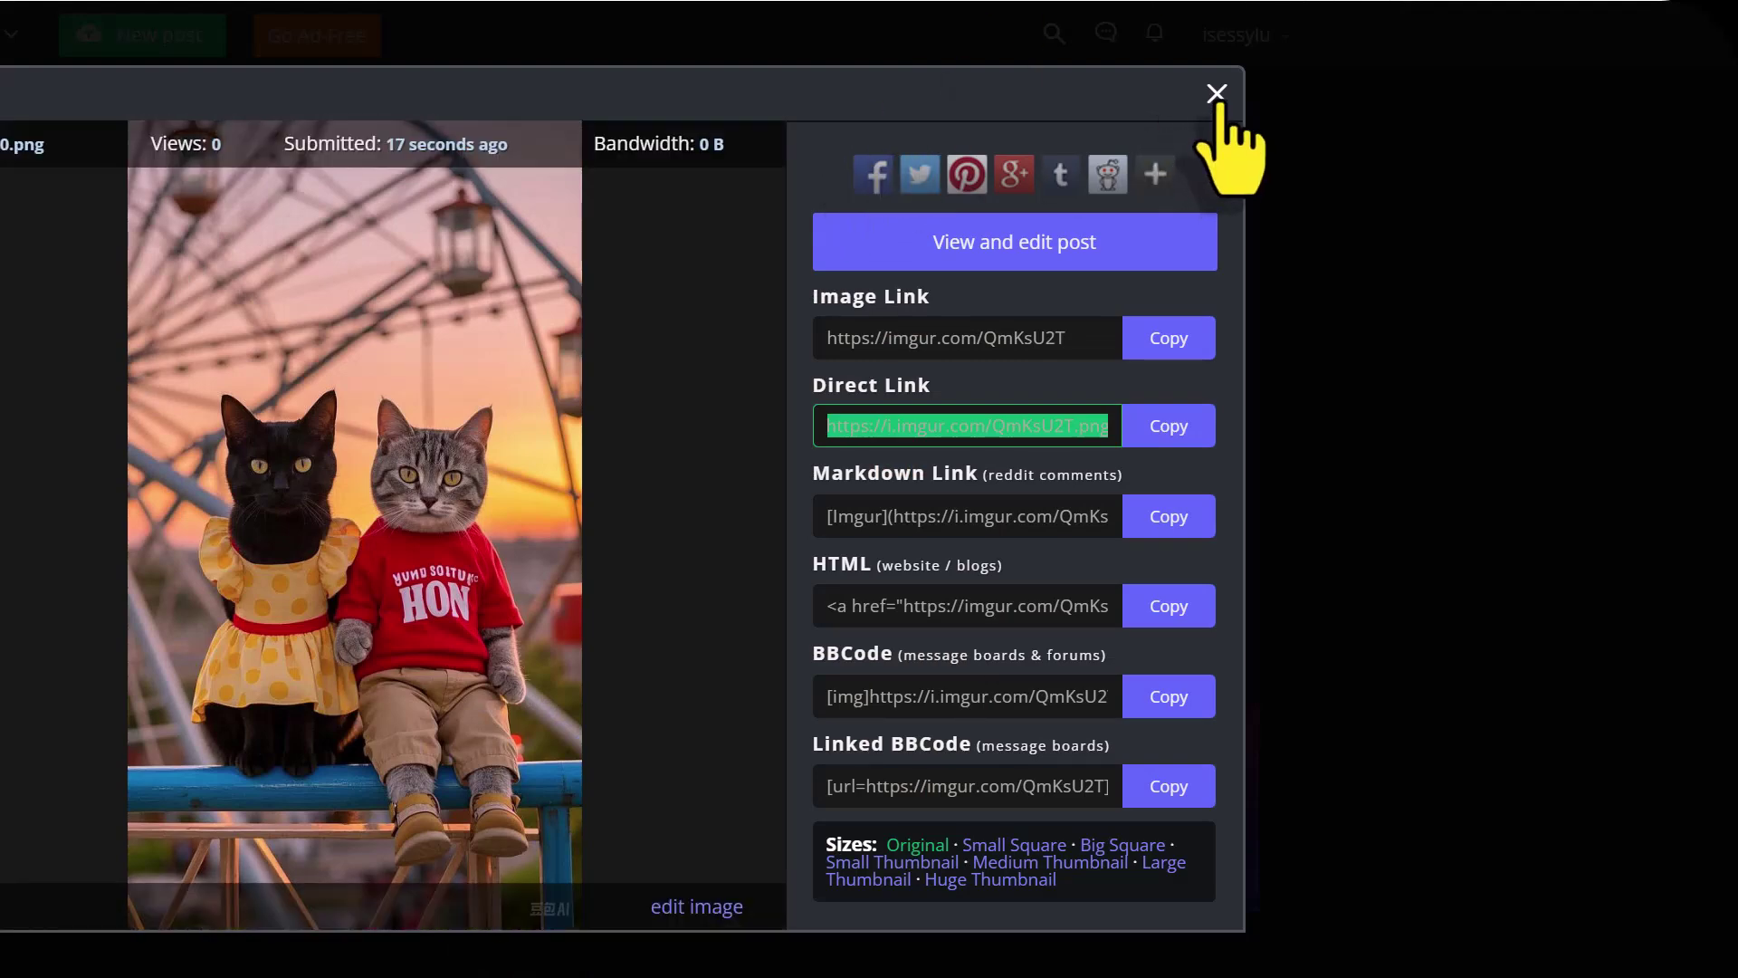
Step: Close the picture details and upload the roller-coaster cat video 2.mp4 as a new post
left_click(1218, 94)
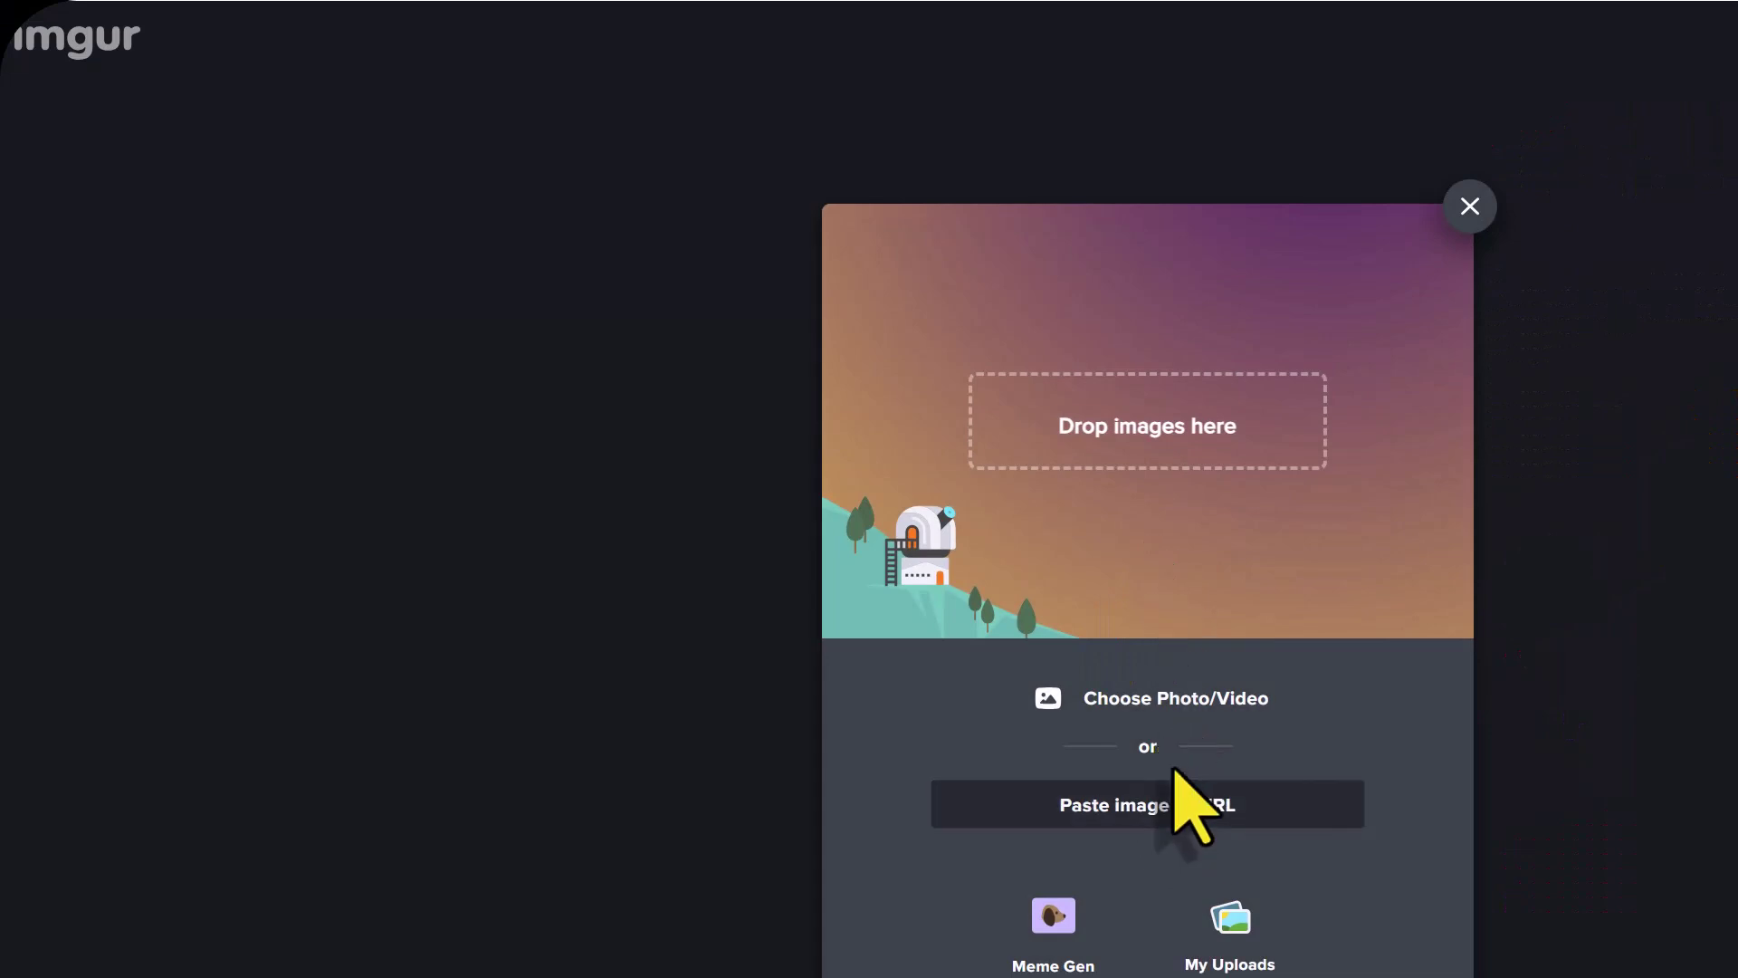
left_click(1166, 702)
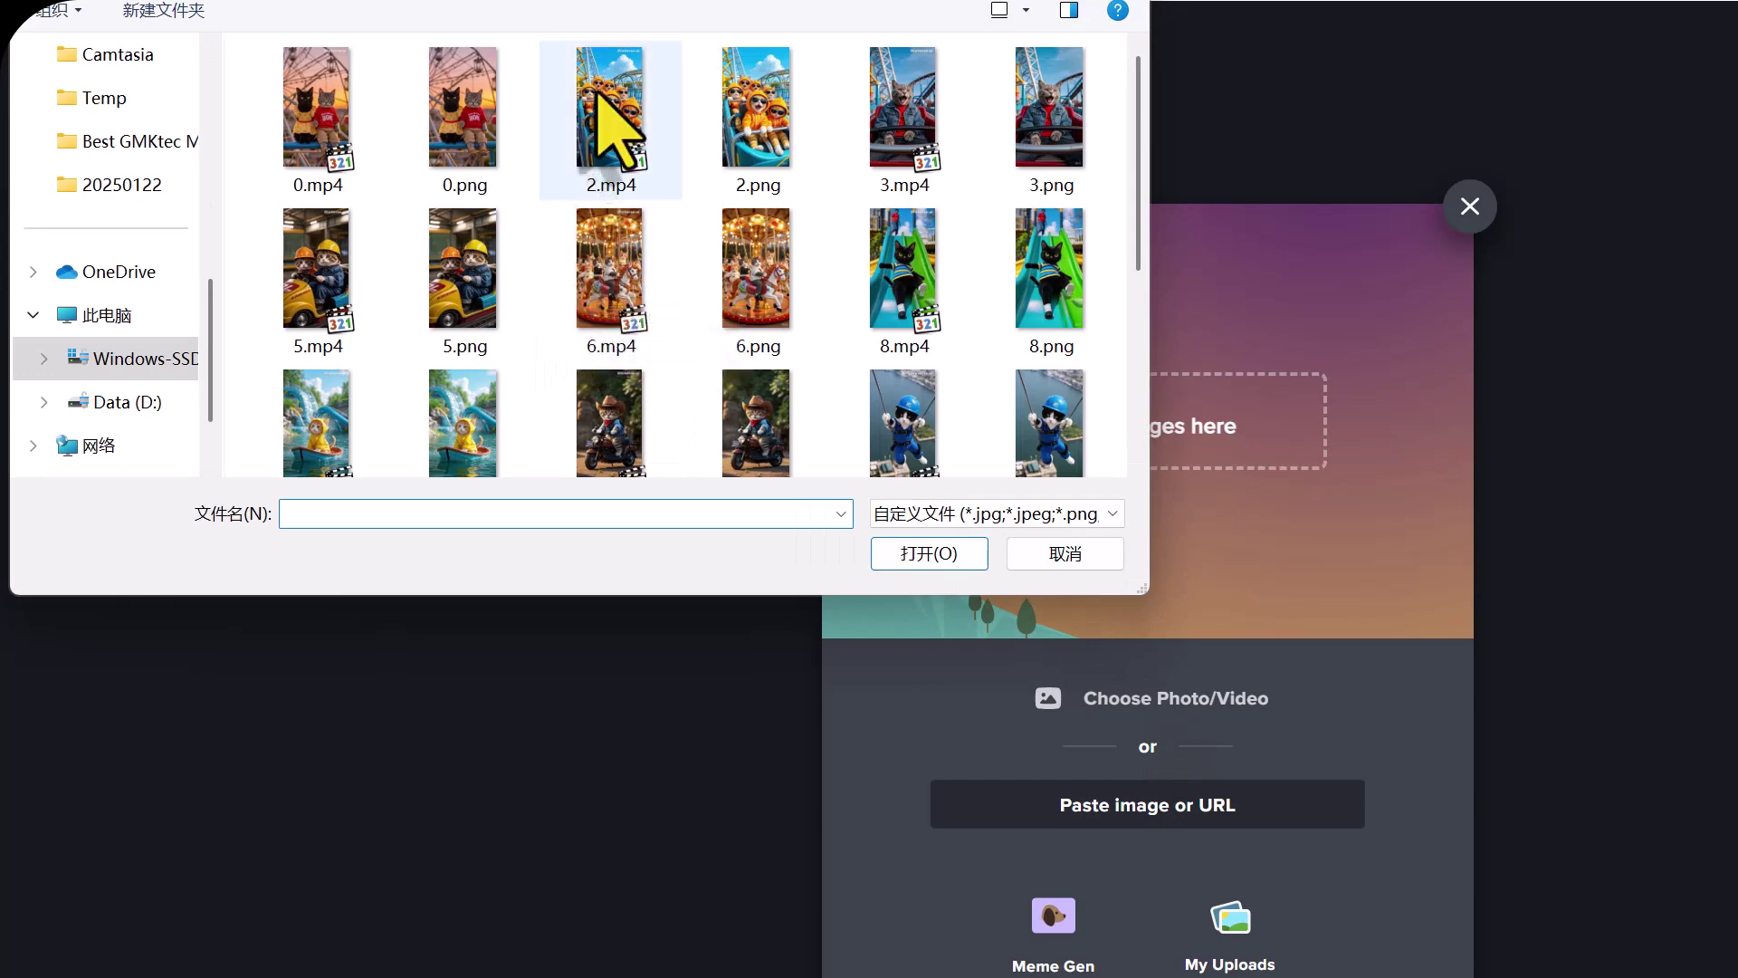
left_click(611, 122)
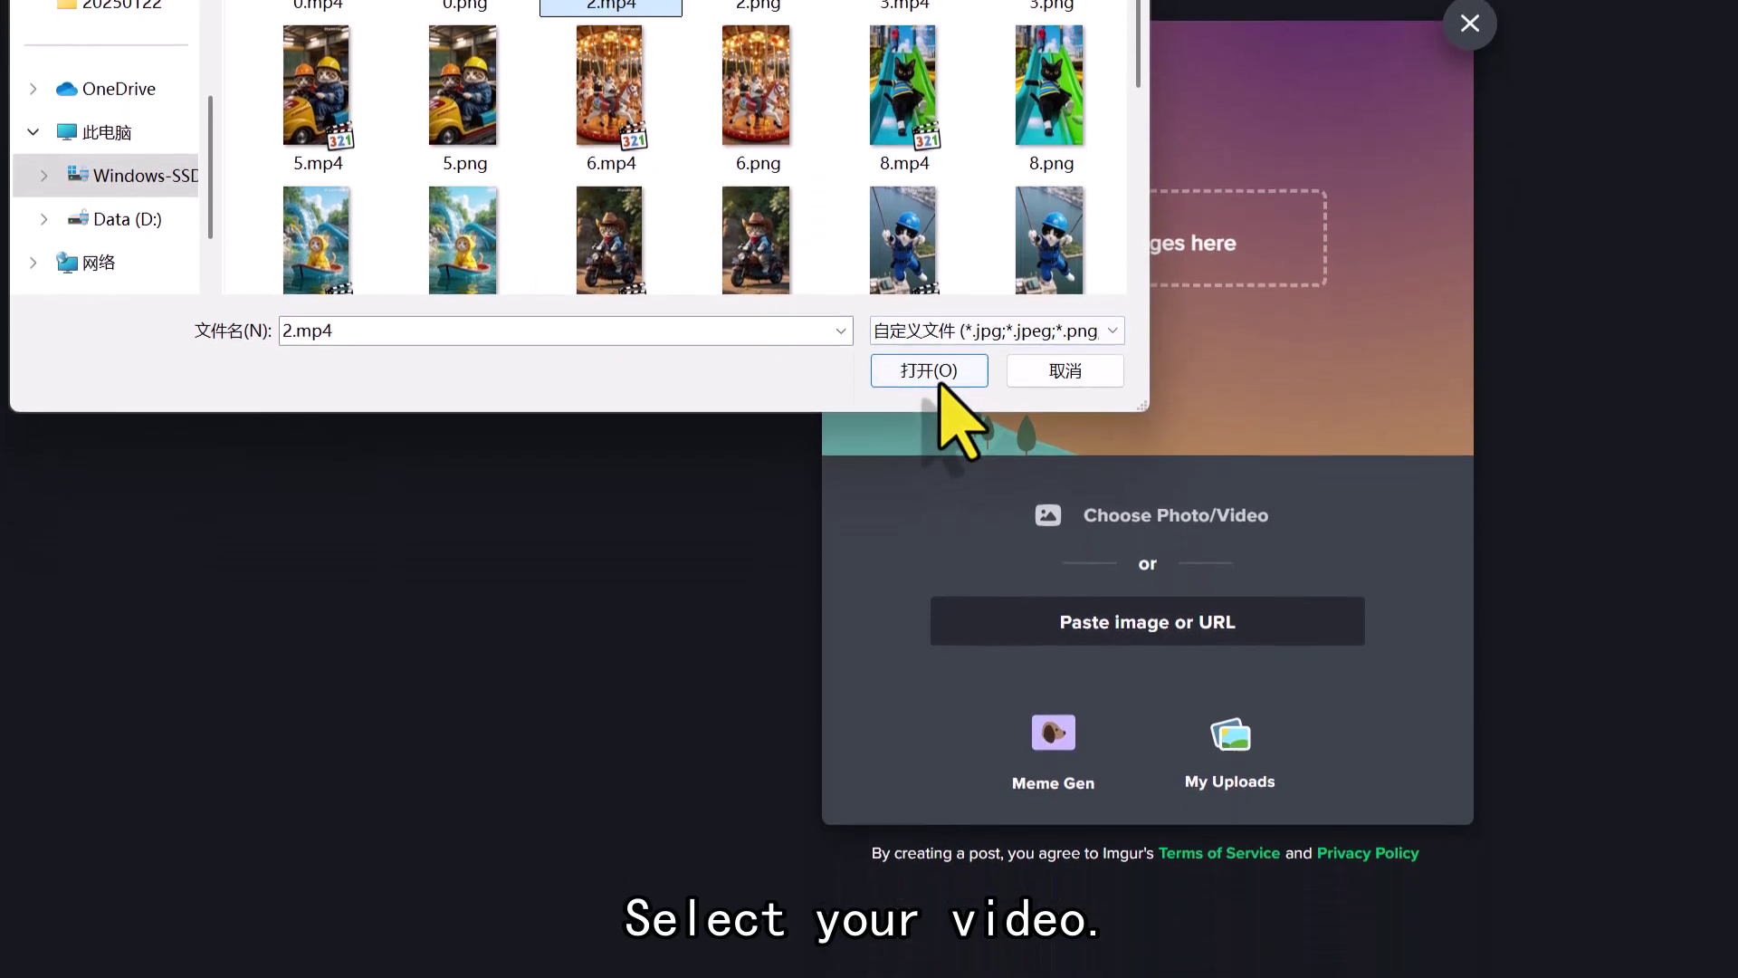
left_click(930, 553)
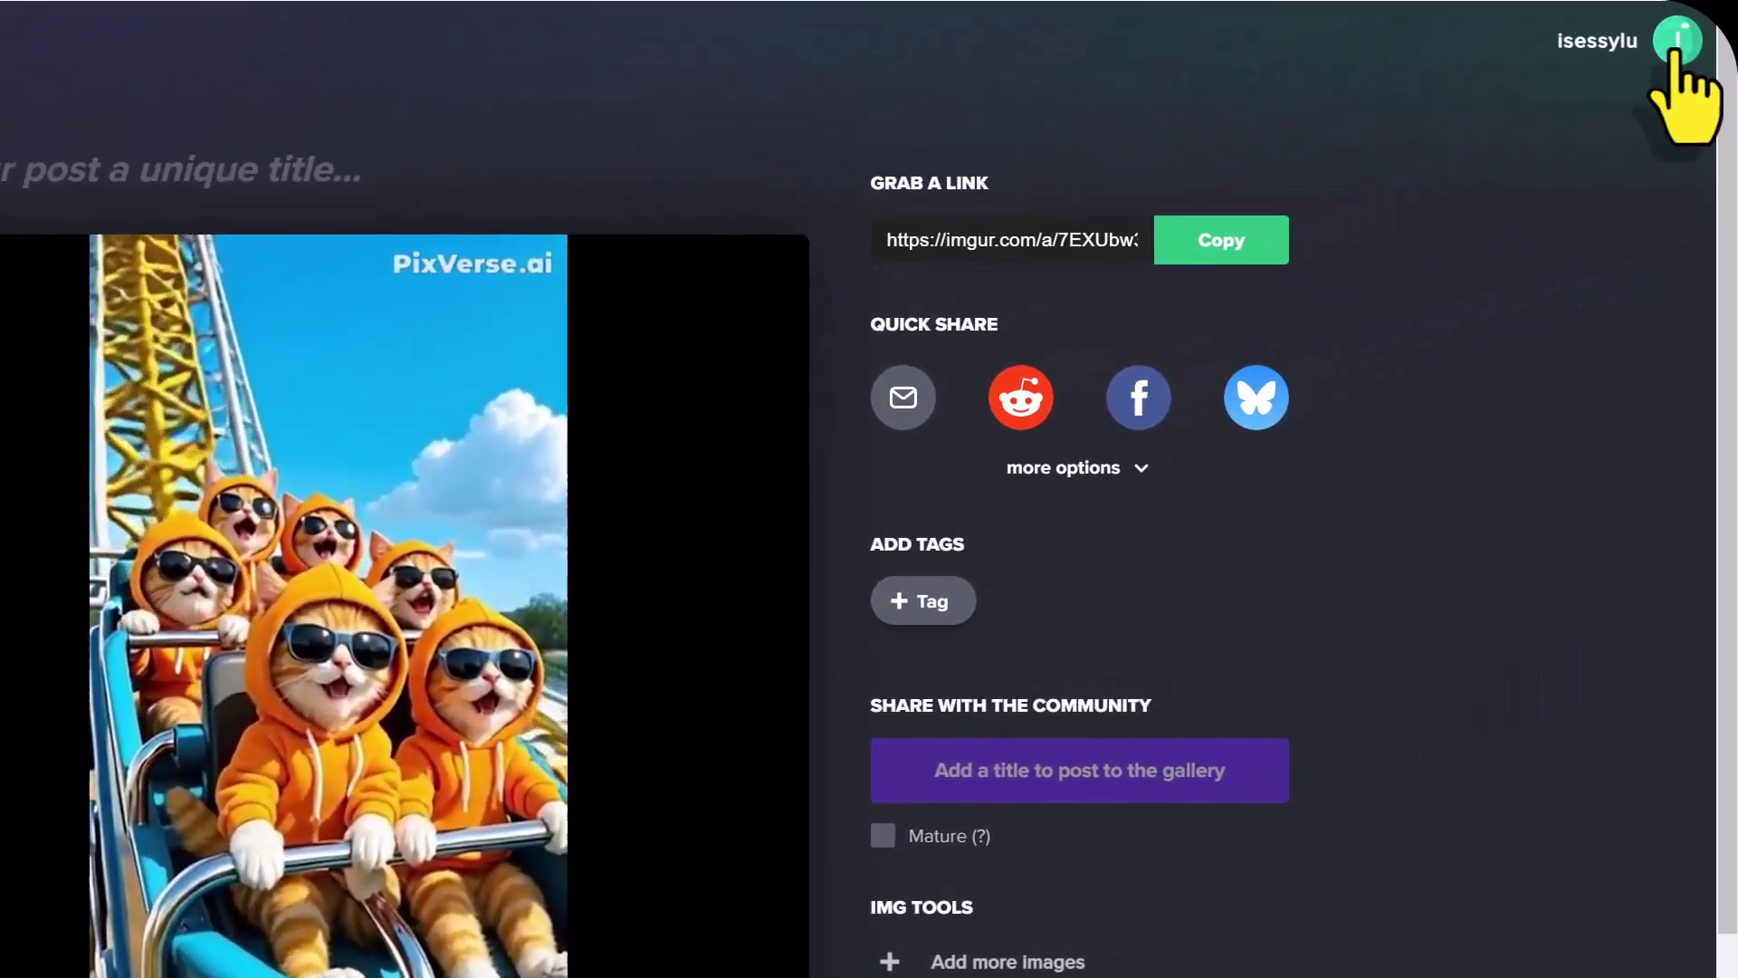
Step: Return to the account's Images page, now showing the video and the cat picture
left_click(1680, 45)
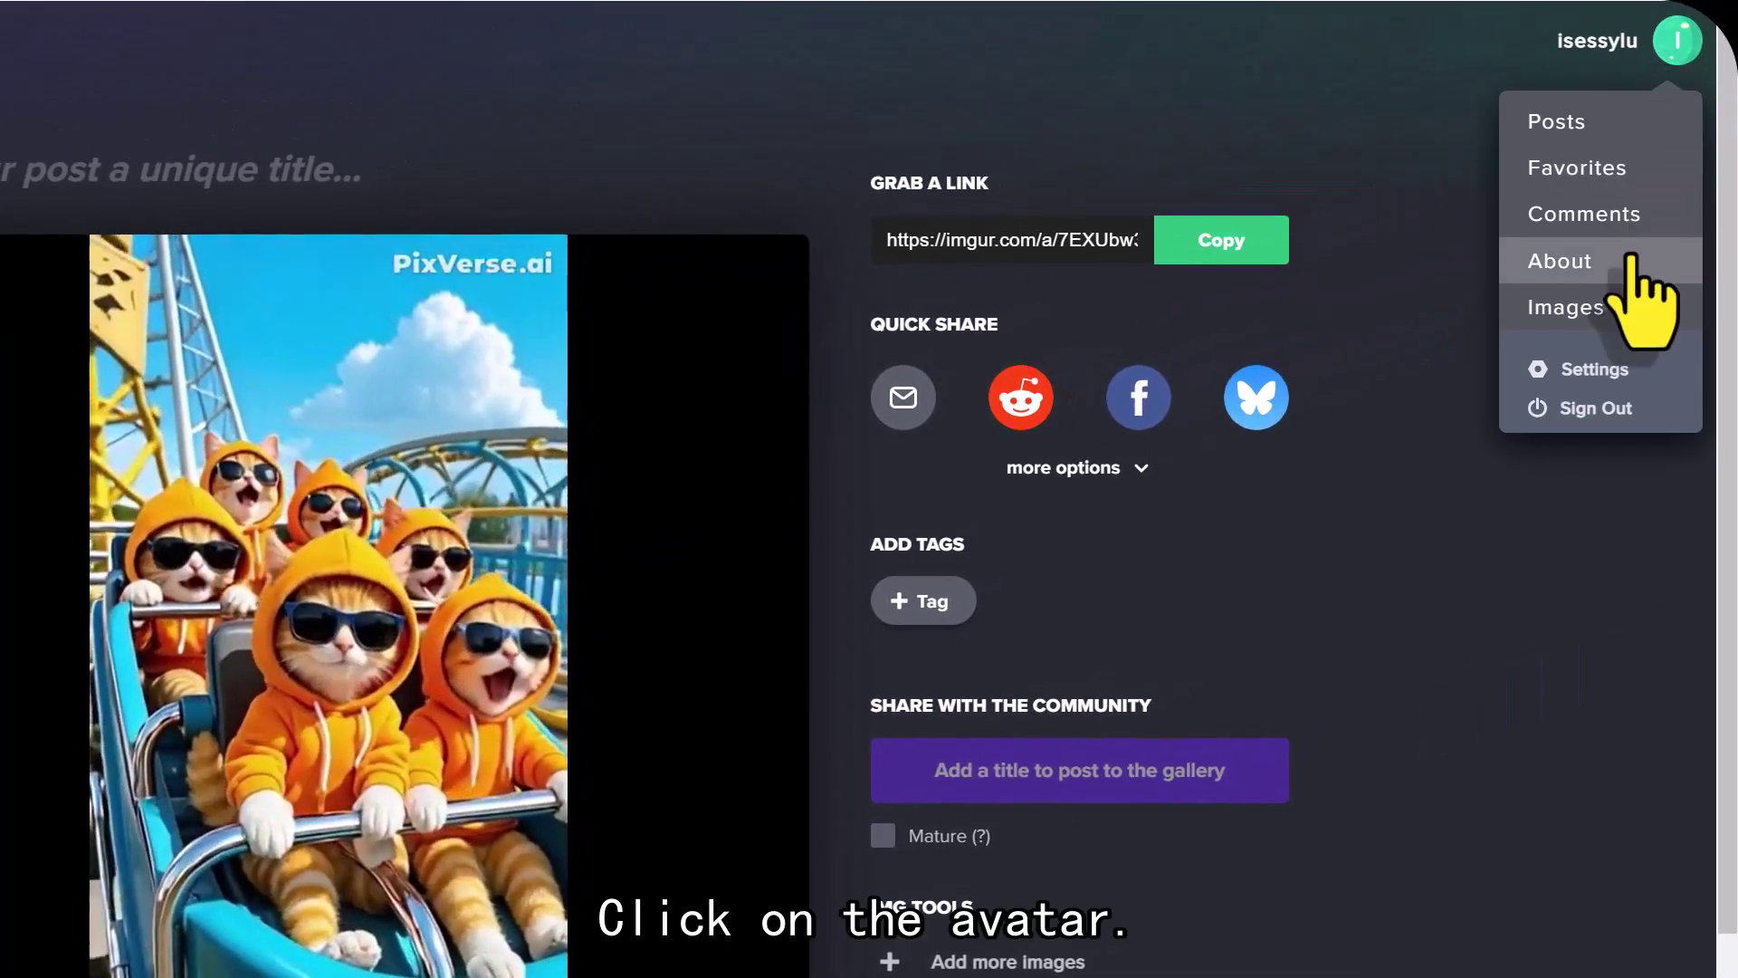
left_click(1616, 310)
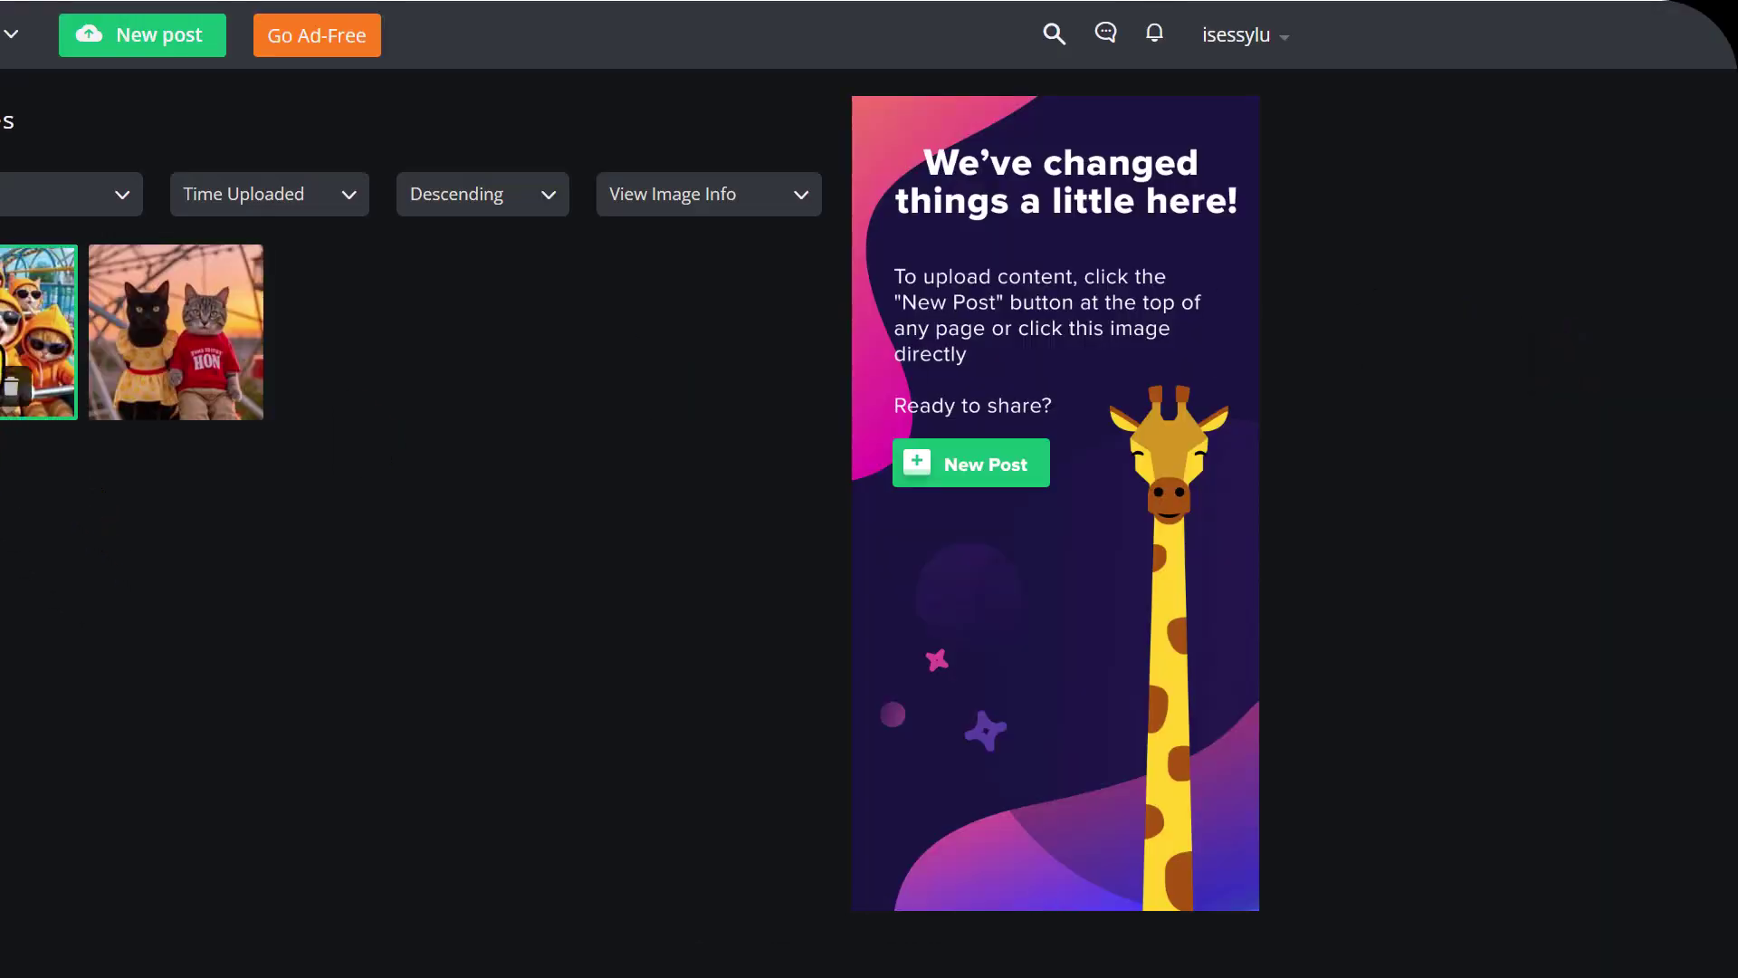
Step: Open the roller-coaster video's details and select its Direct Link .mp4 text
left_click(39, 339)
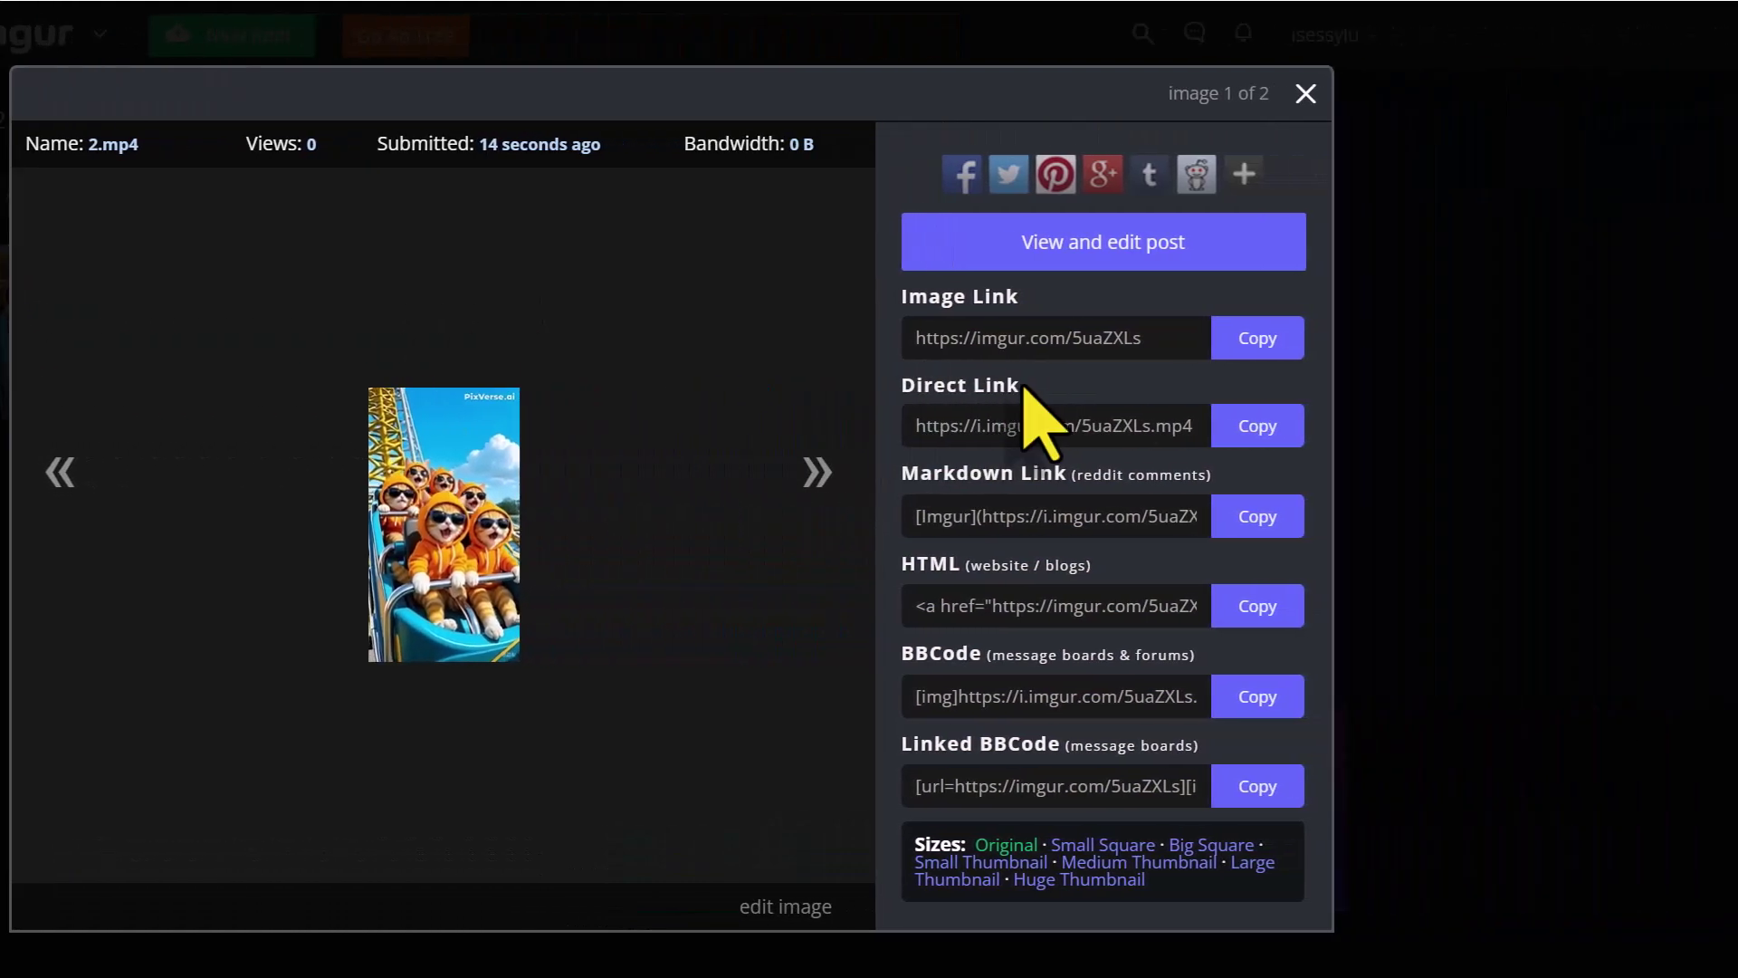
left_click_drag(1021, 386, 816, 385)
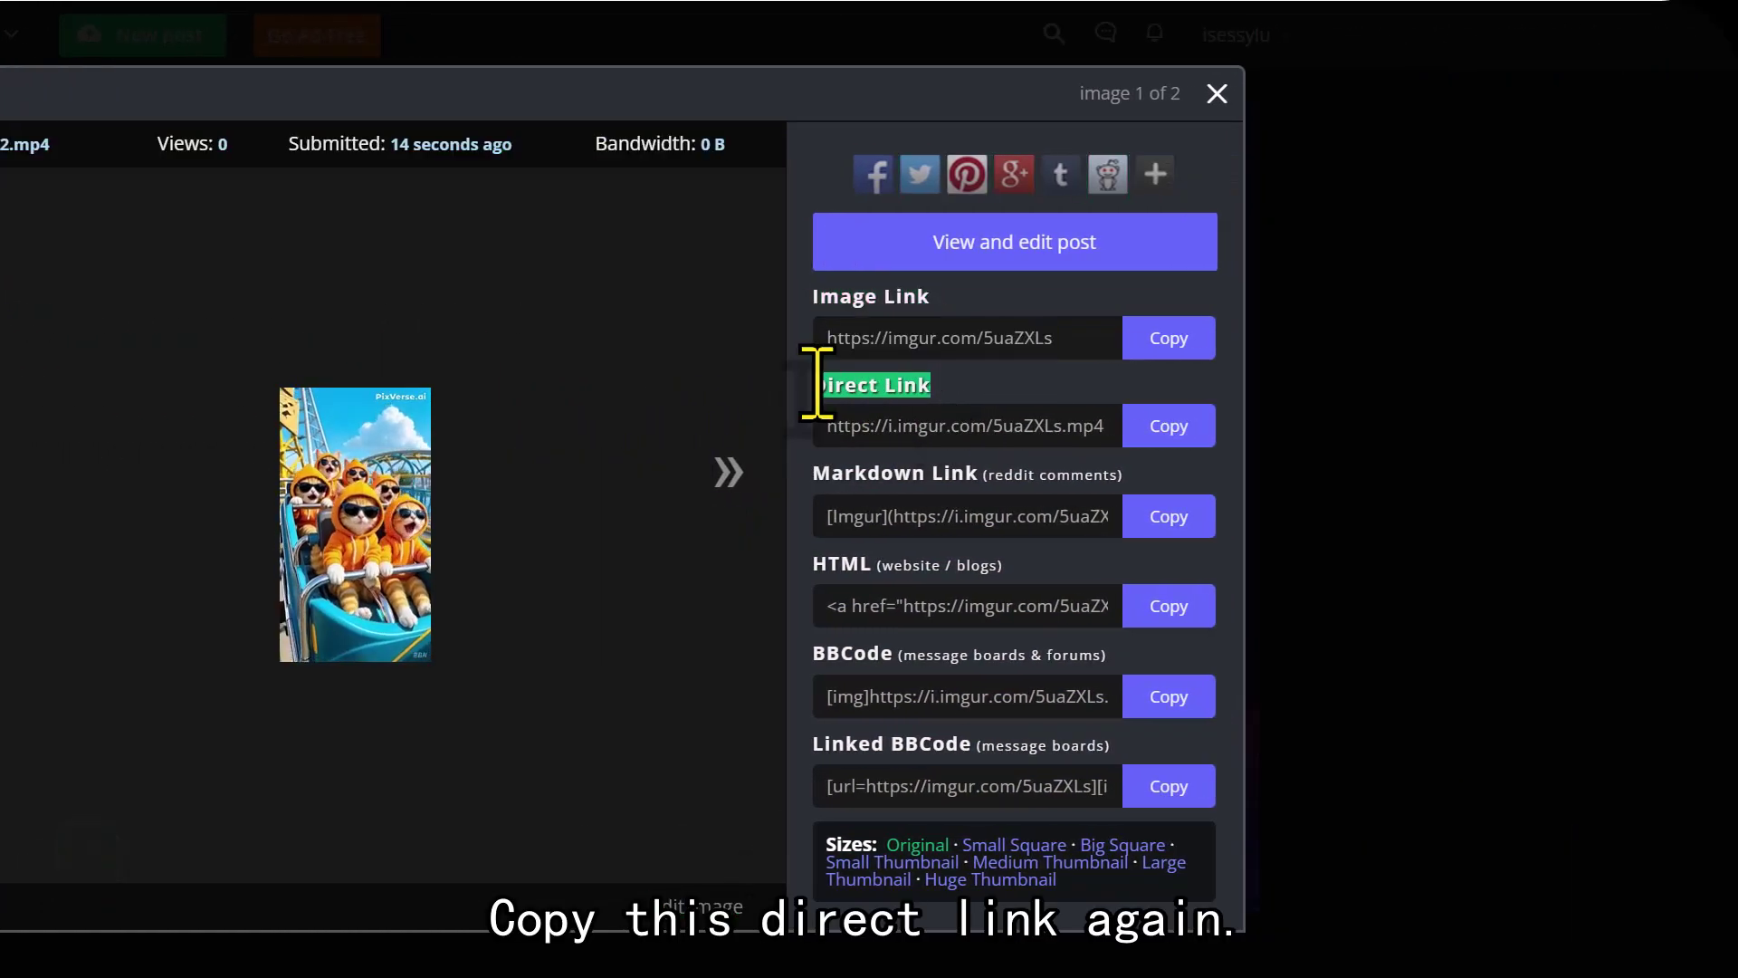